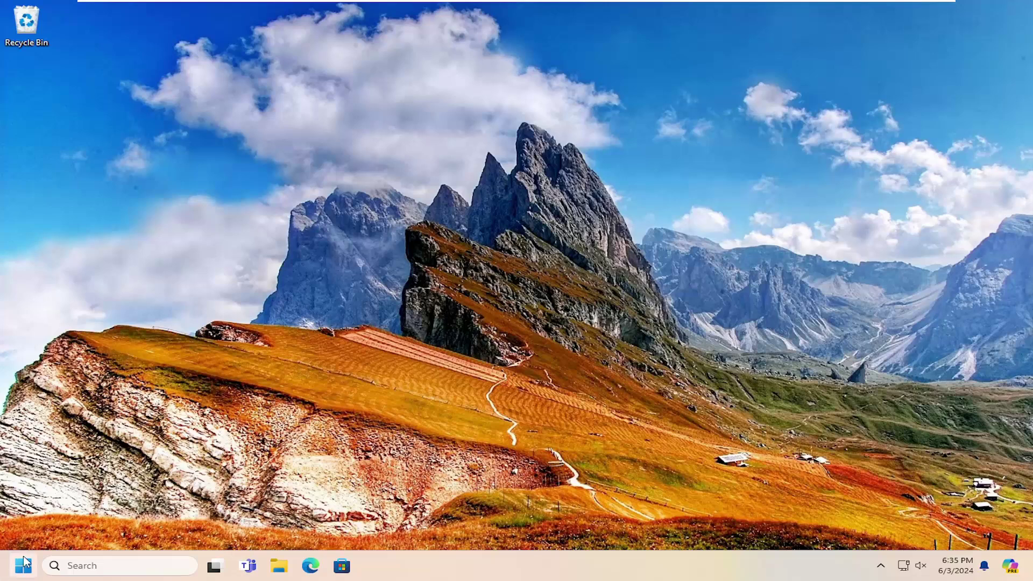
Step: Open Control Panel and show its items as large icons
left_click(23, 565)
type("control panel")
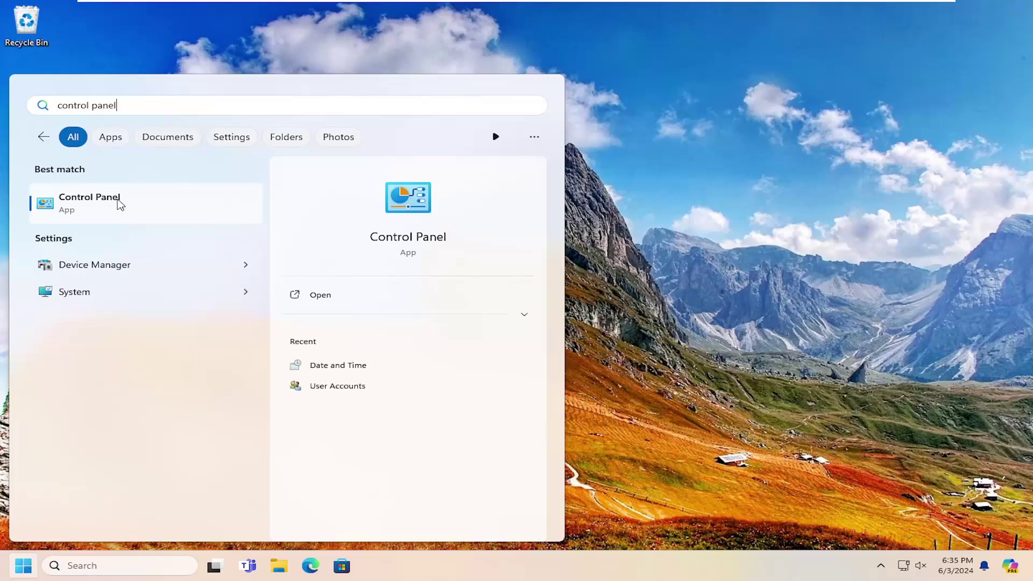
left_click(106, 212)
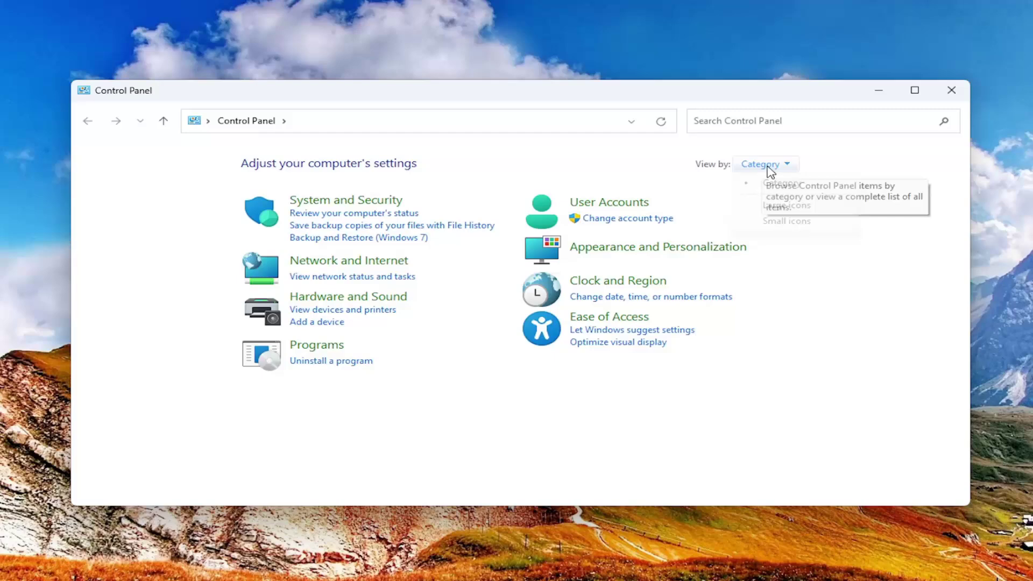
left_click(749, 164)
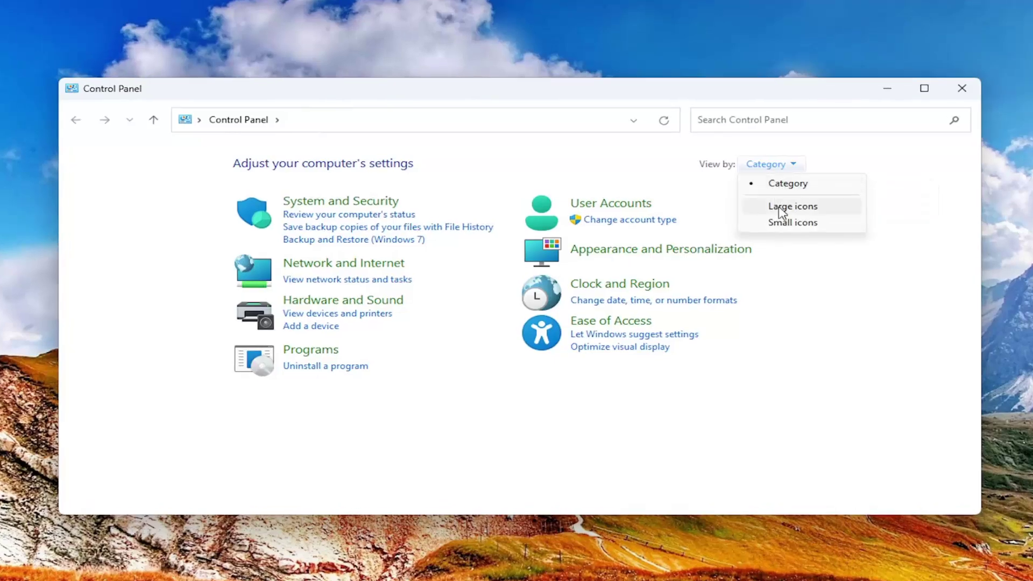
left_click(756, 200)
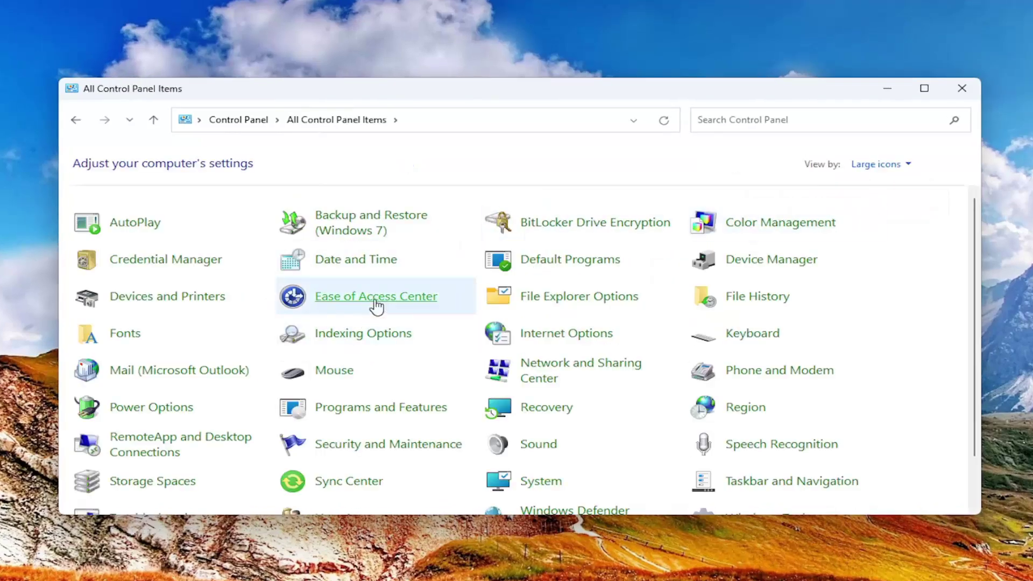
Step: Restore the default settings of Windows Defender Firewall, confirm the reset, and close the window
scroll(750, 318, "down", 2)
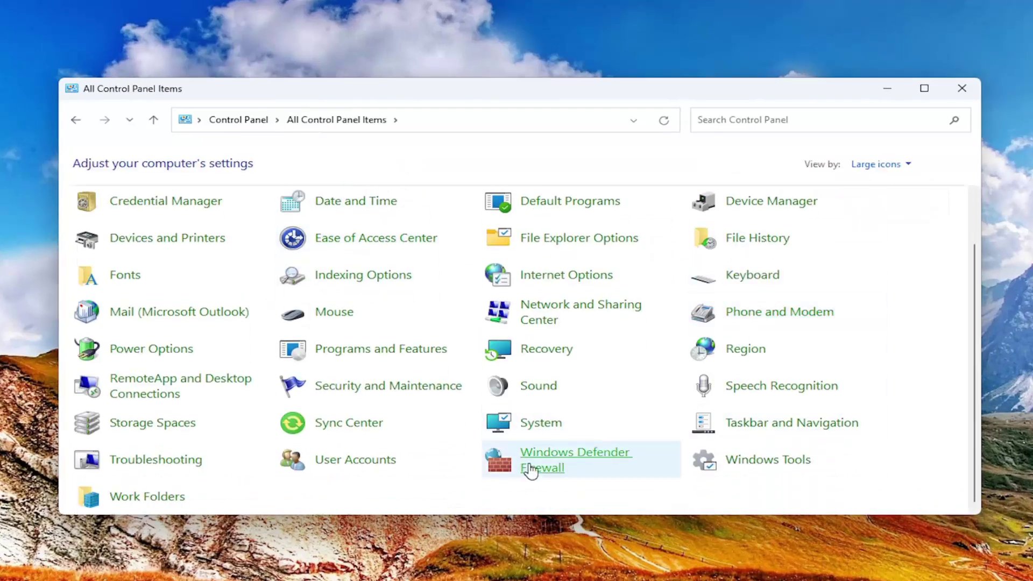
left_click(560, 469)
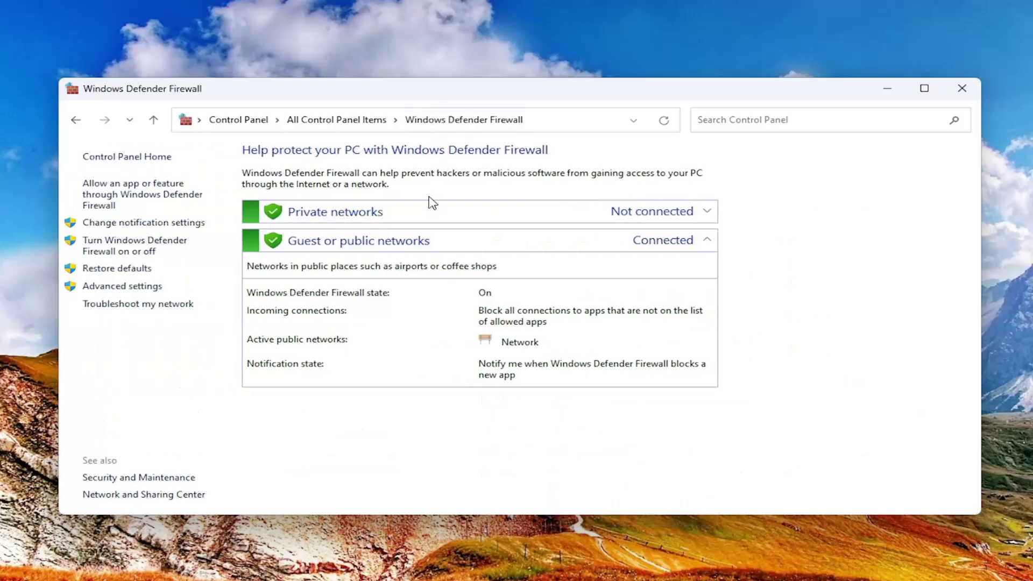
left_click(113, 270)
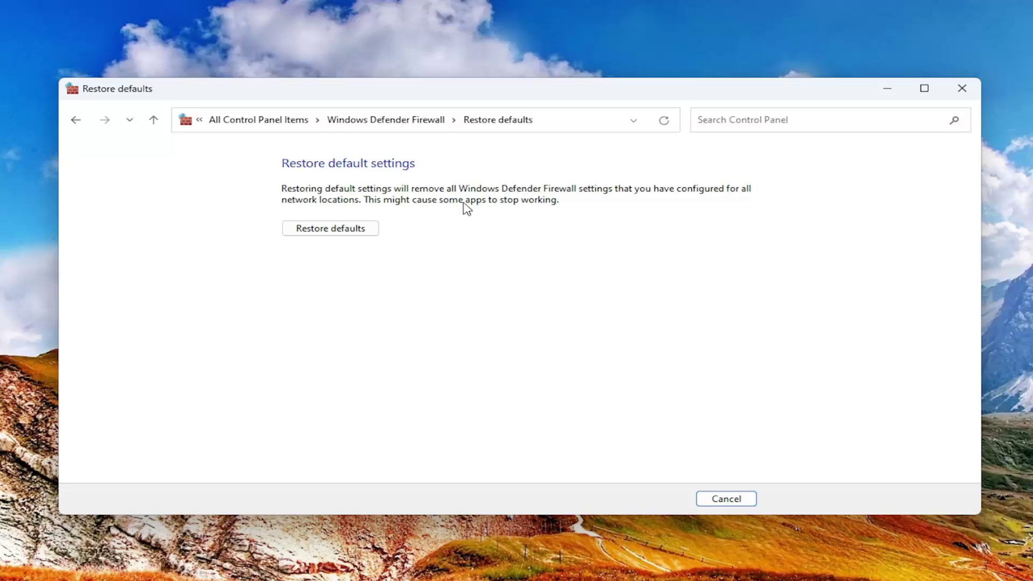
left_click(337, 233)
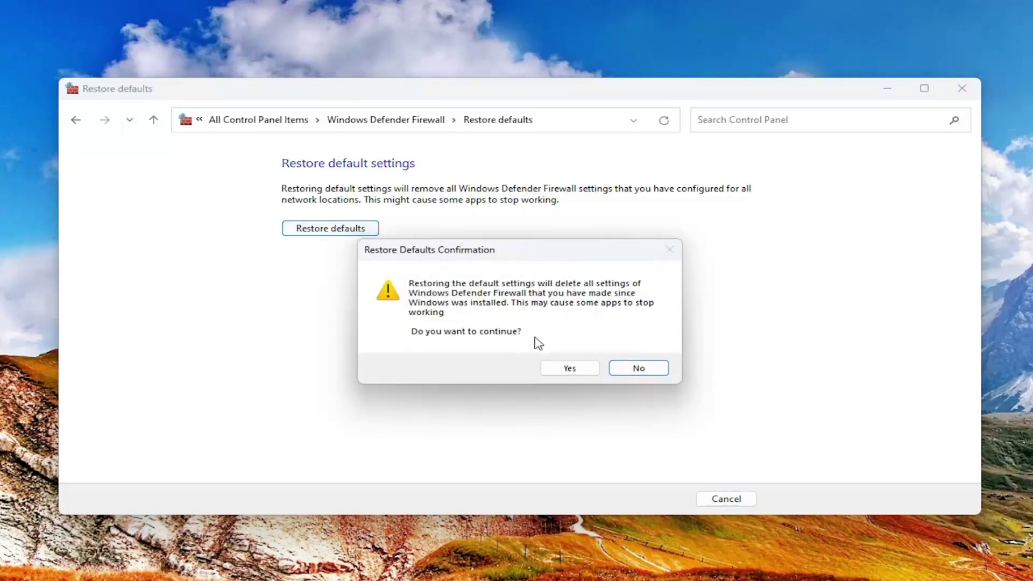
left_click(555, 371)
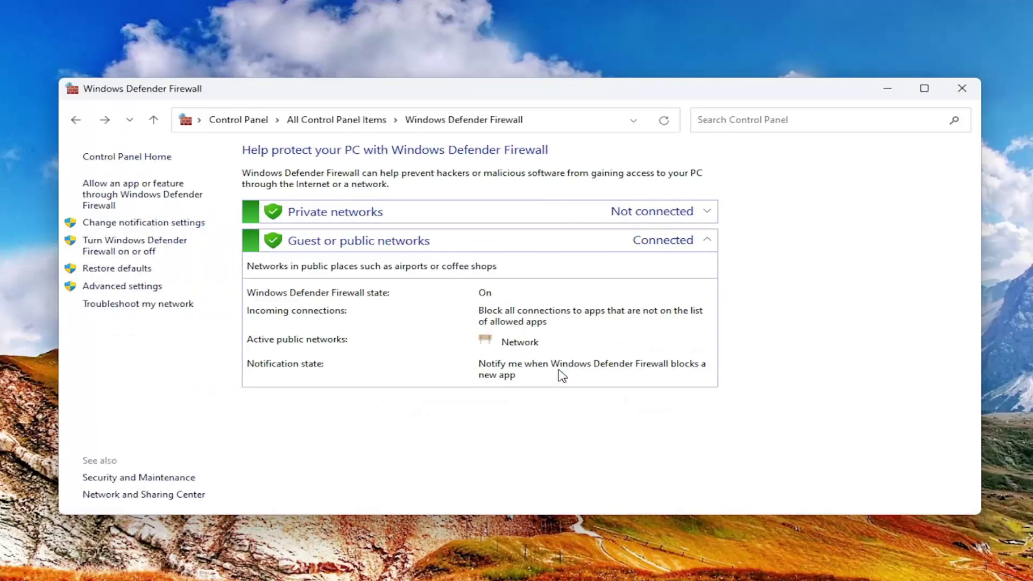
left_click(963, 88)
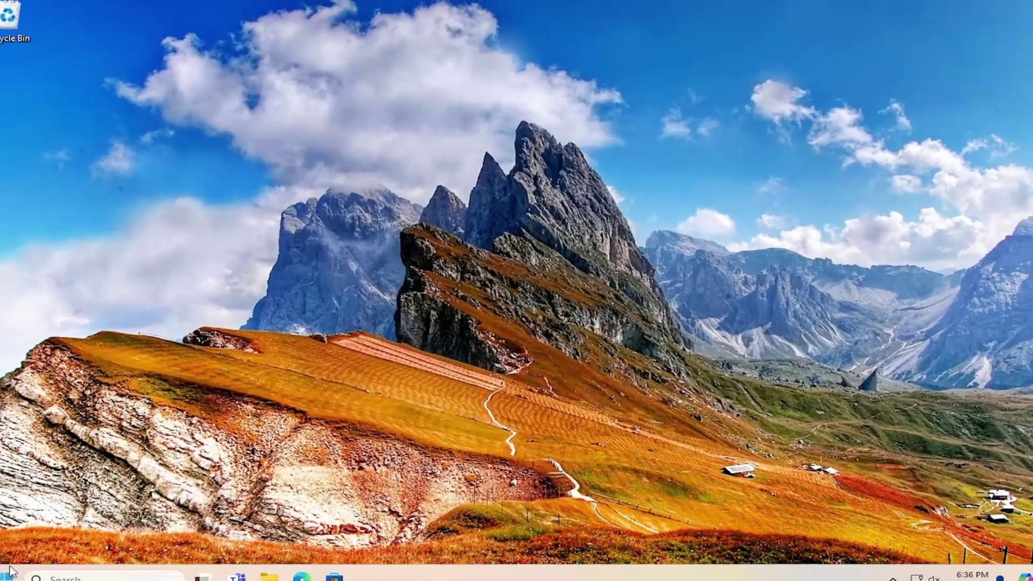
Step: Restart the computer
right_click(10, 572)
mouse_move(111, 519)
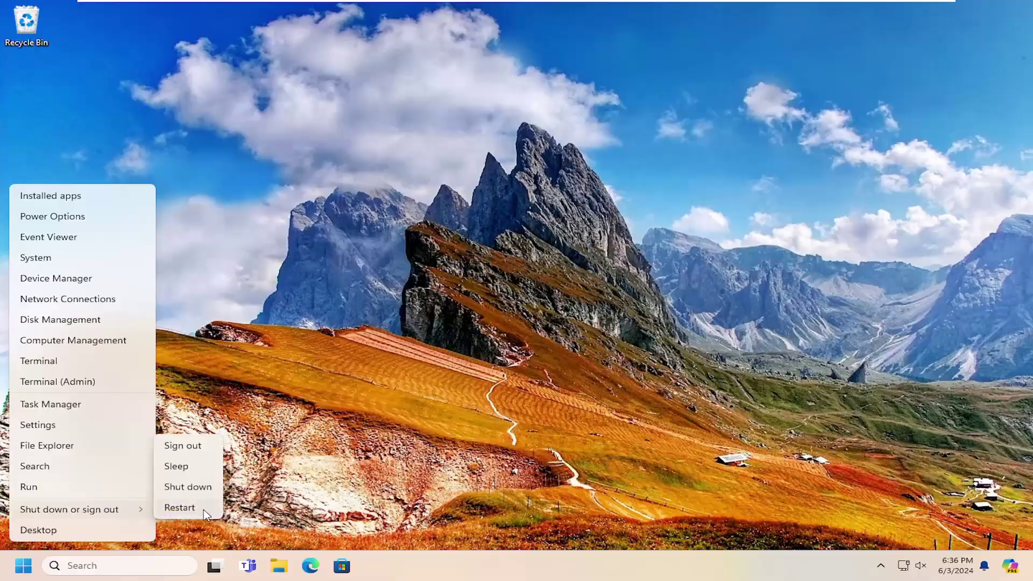
left_click(191, 519)
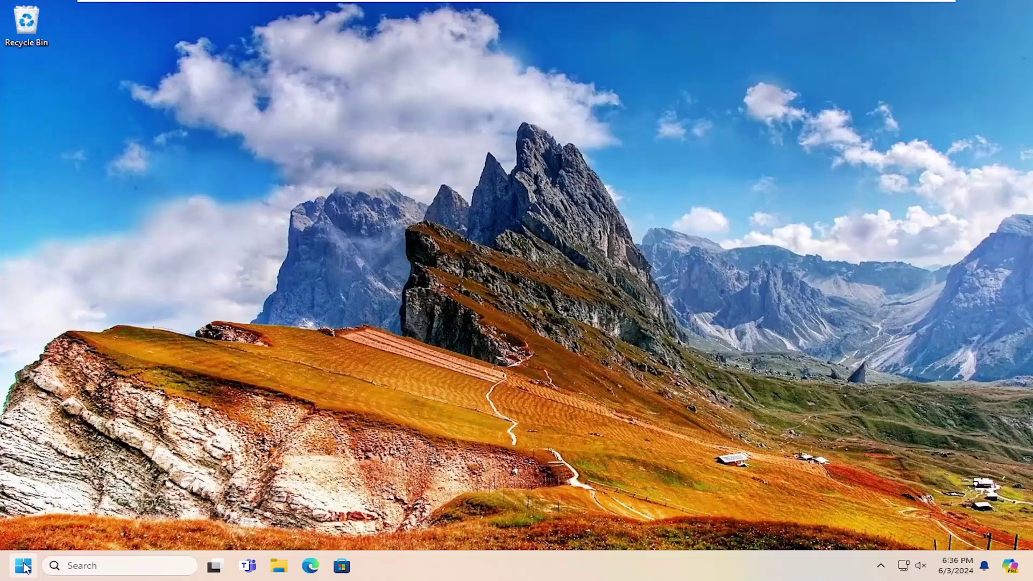
Step: Search for cmd and run Command Prompt as administrator, allowing it to make changes to the device
left_click(22, 568)
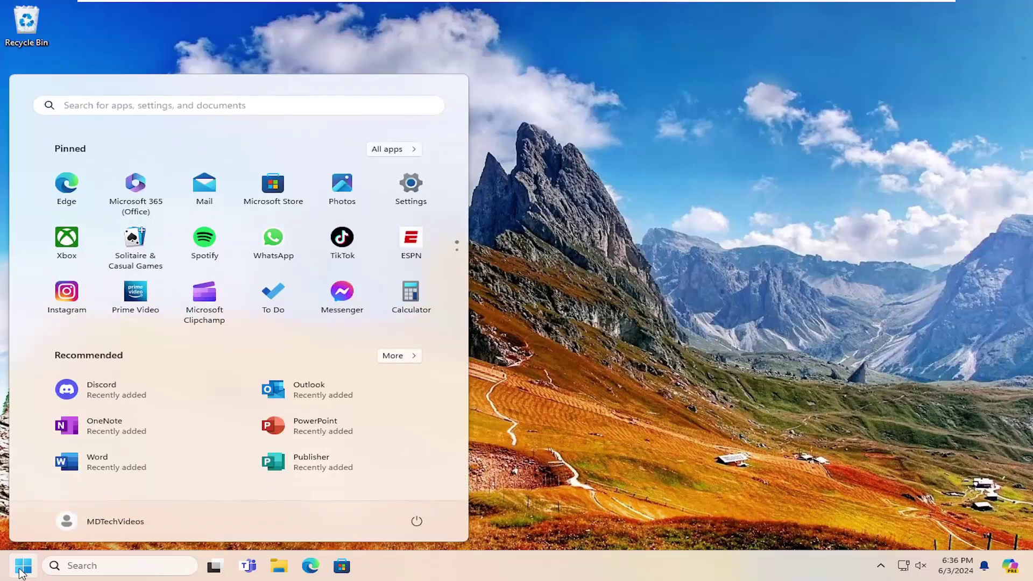
type("cmd")
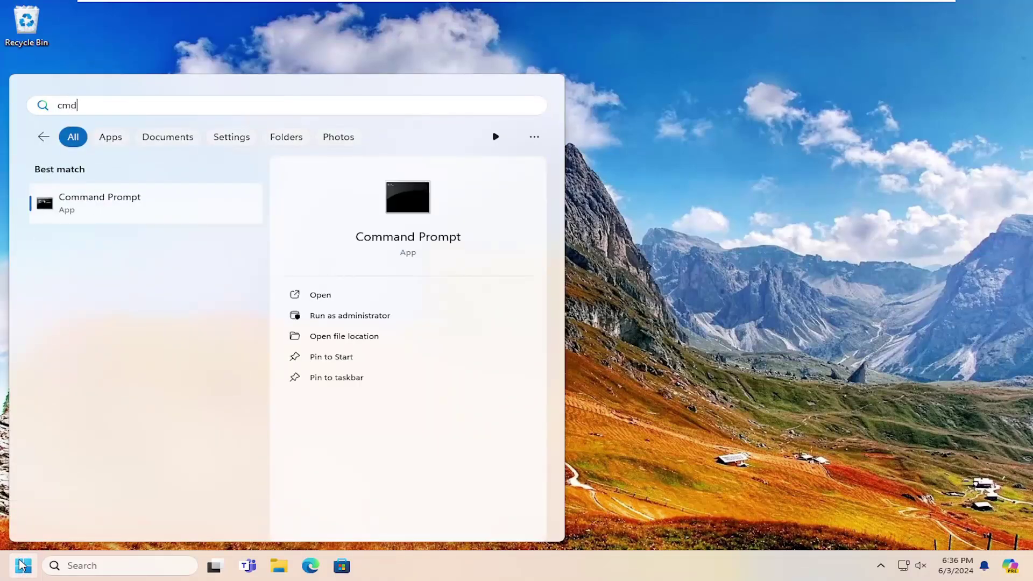
right_click(81, 212)
left_click(139, 223)
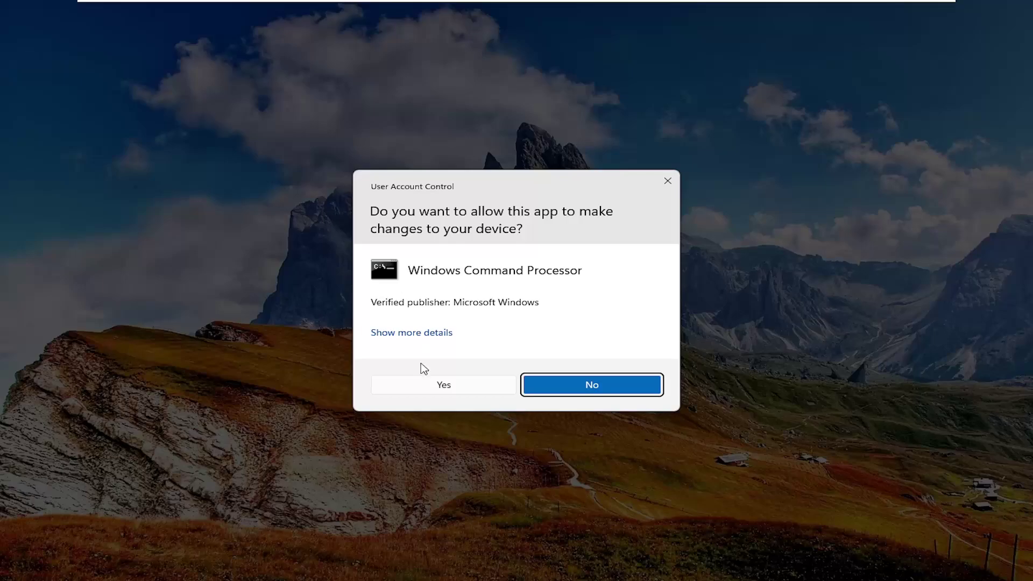
left_click(439, 386)
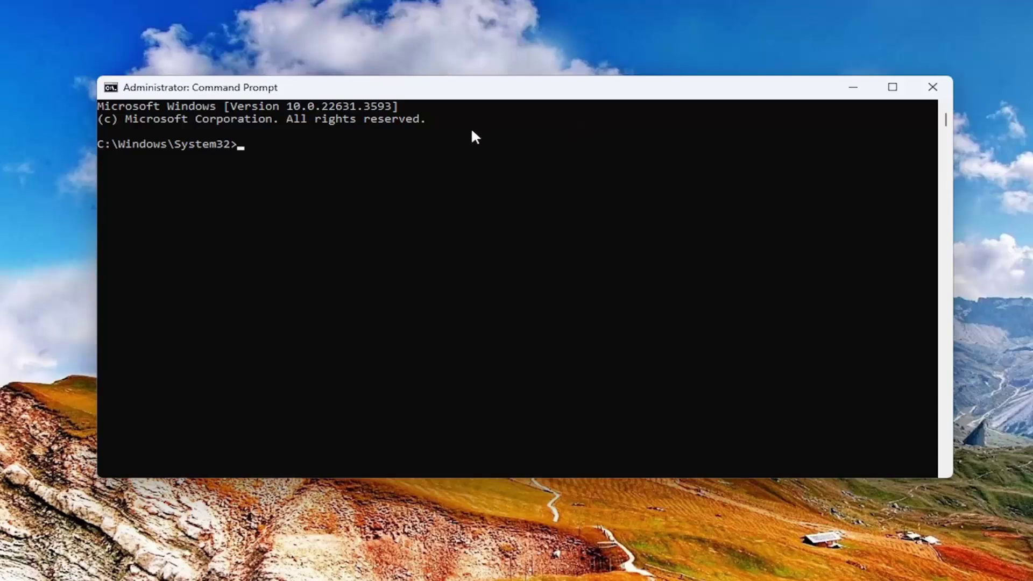
Step: Paste and run the command "Dism /Online /Cleanup-Image /RestoreHealth" in the elevated Command Prompt
right_click(486, 89)
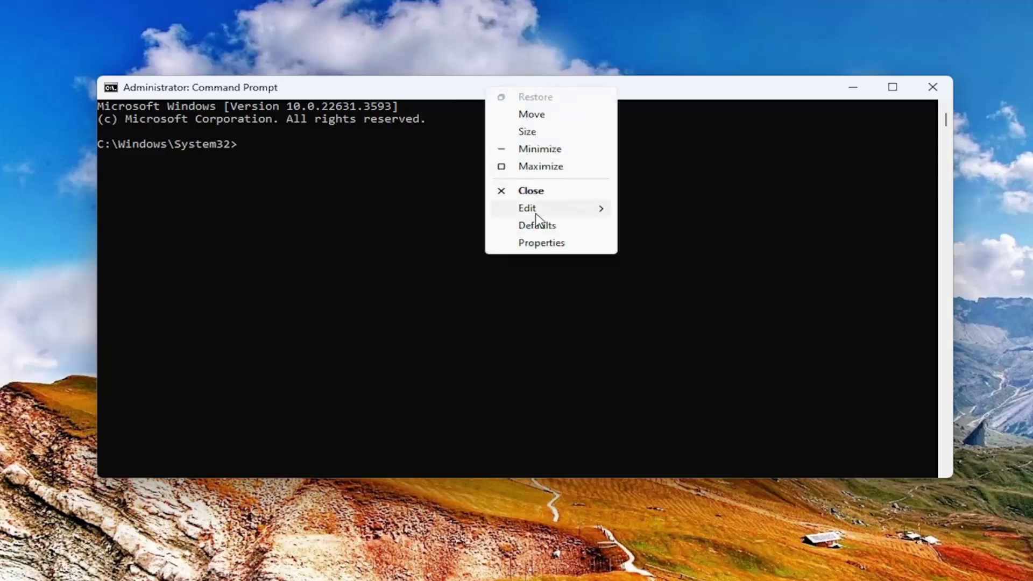
mouse_move(537, 214)
left_click(698, 244)
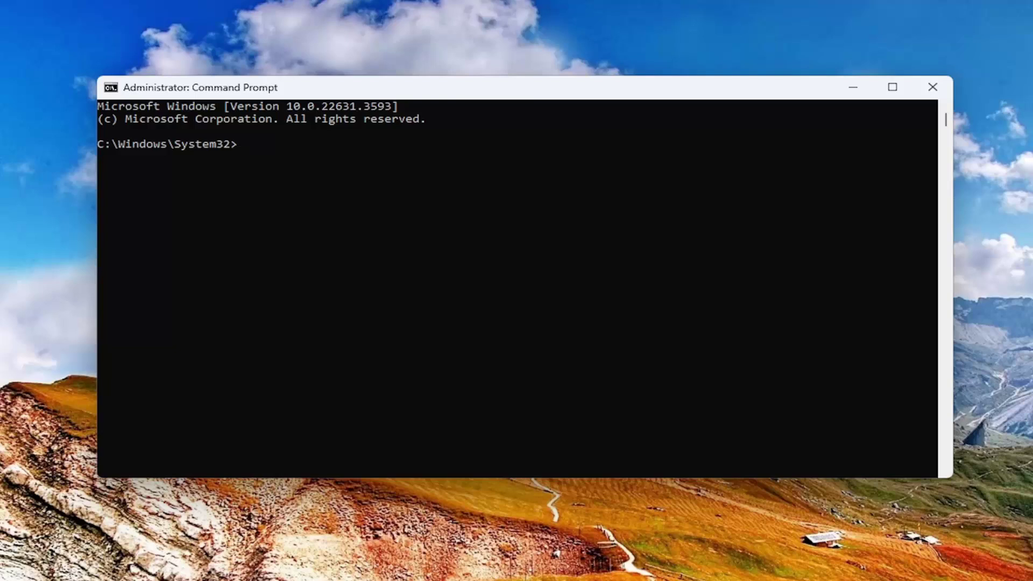
right_click(661, 173)
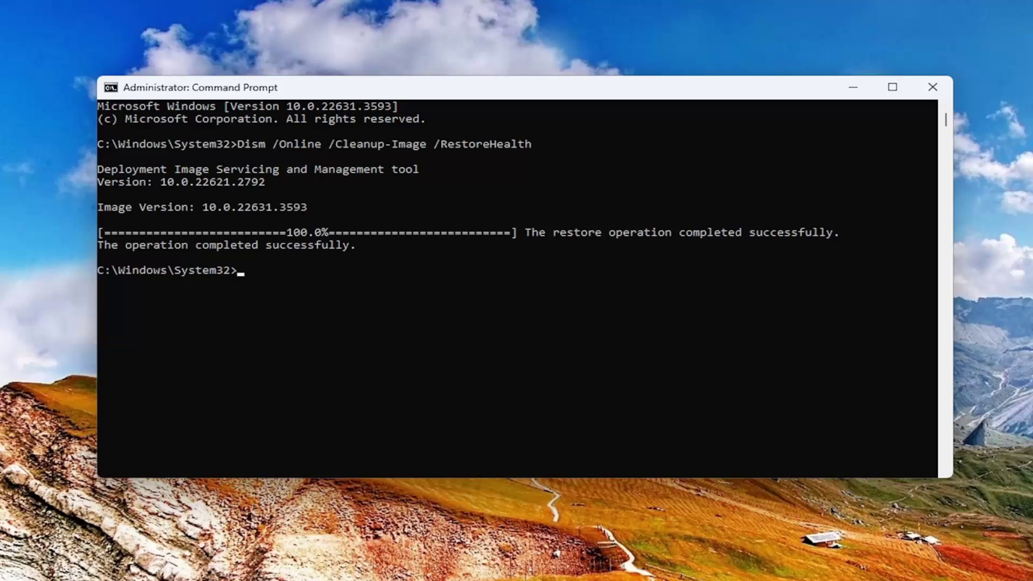
Step: Close the Command Prompt window and open a fresh one as administrator
right_click(556, 90)
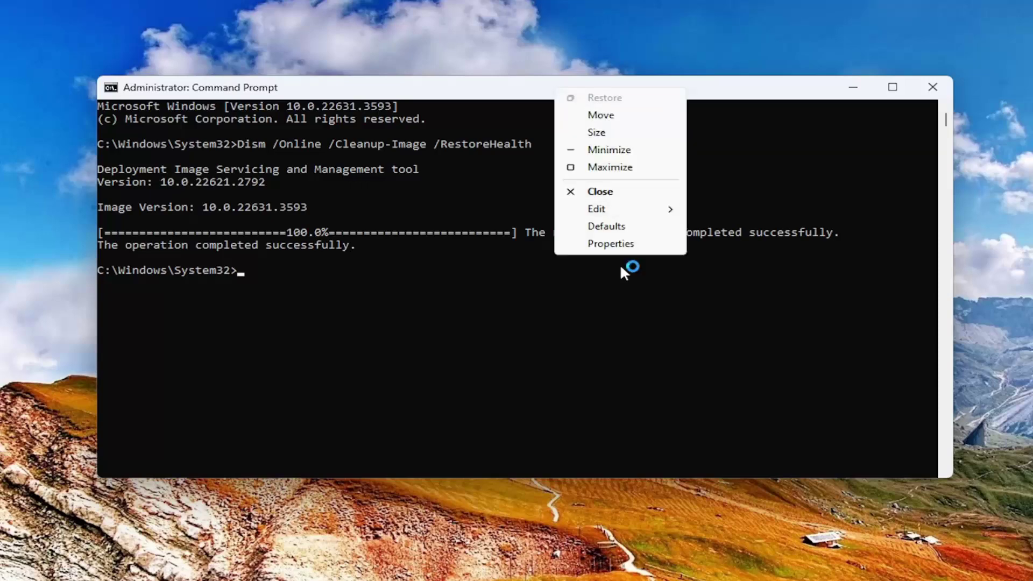
left_click(610, 195)
key("super")
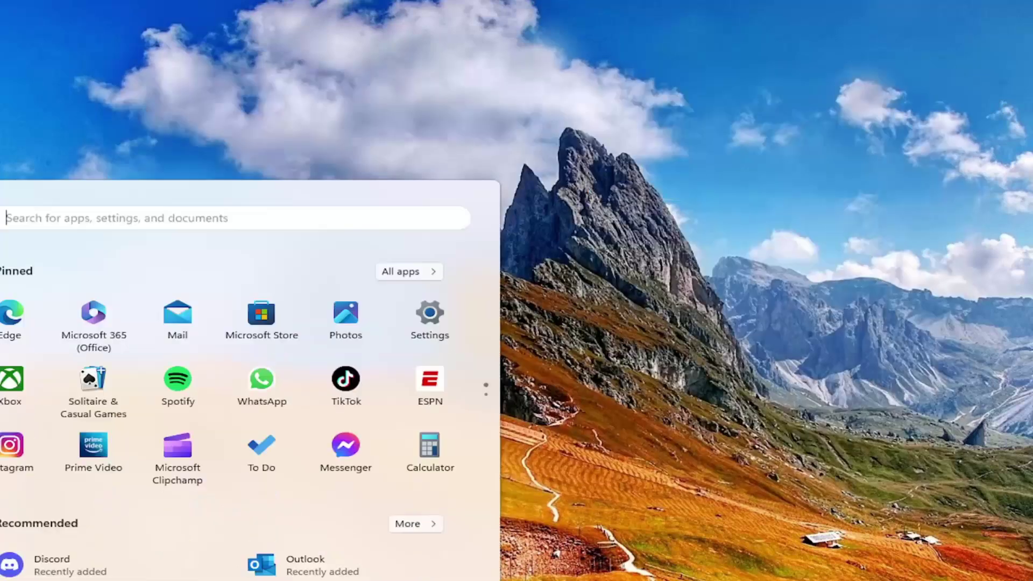
type("cmd")
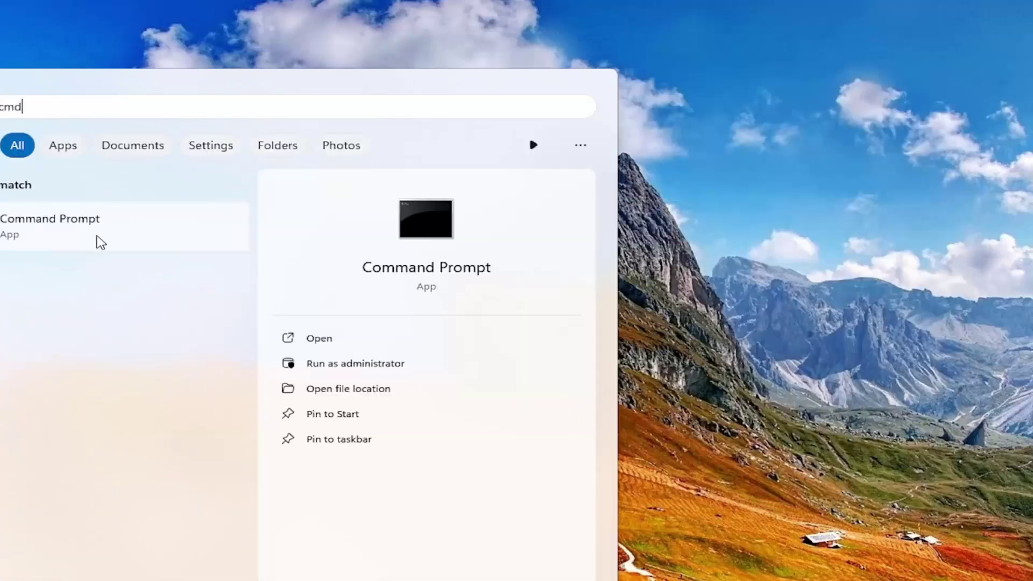
right_click(97, 240)
left_click(161, 257)
left_click(473, 448)
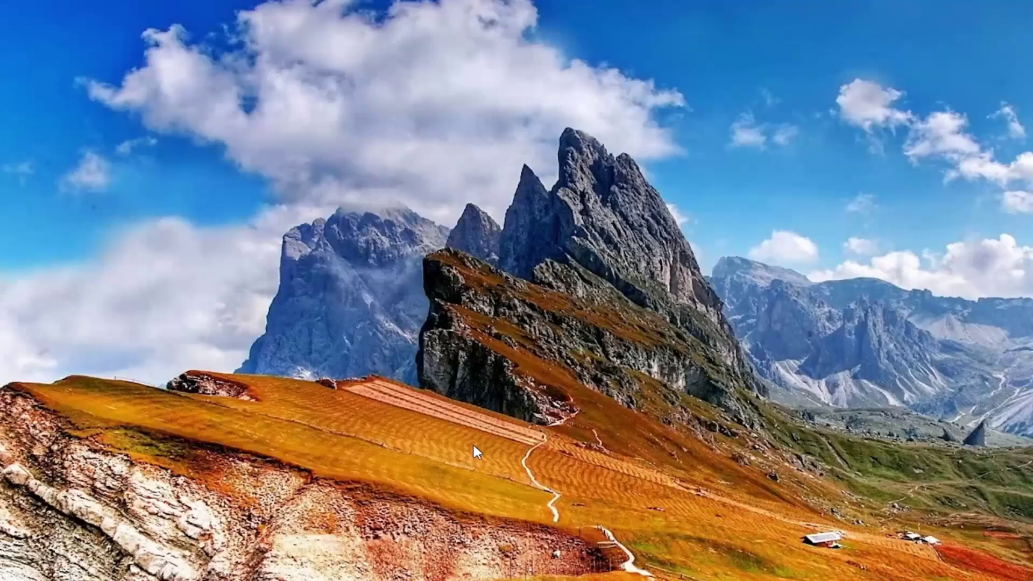
left_click_drag(521, 129, 606, 101)
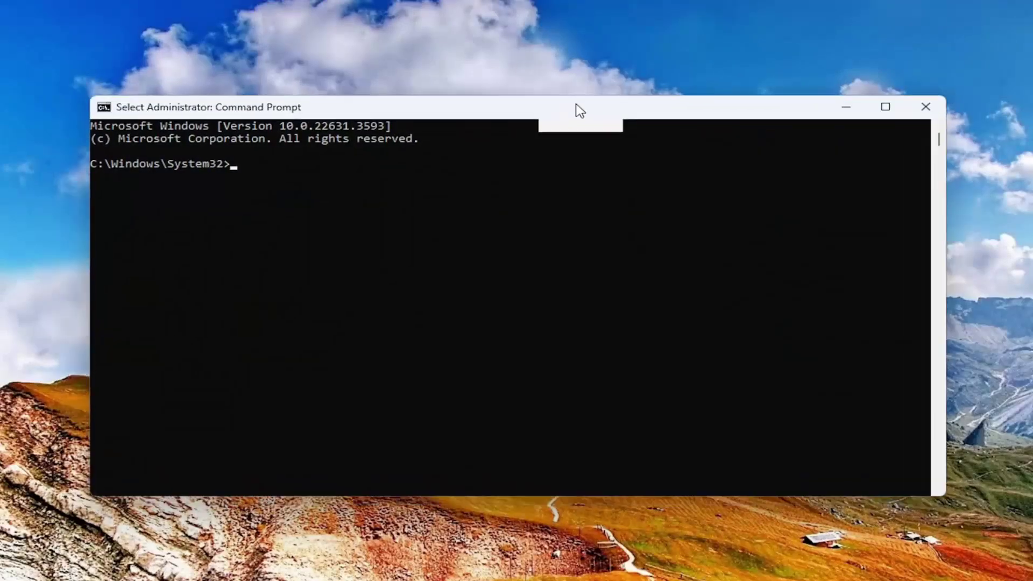
type("Sfc /scannow")
type("Sfc /scannow")
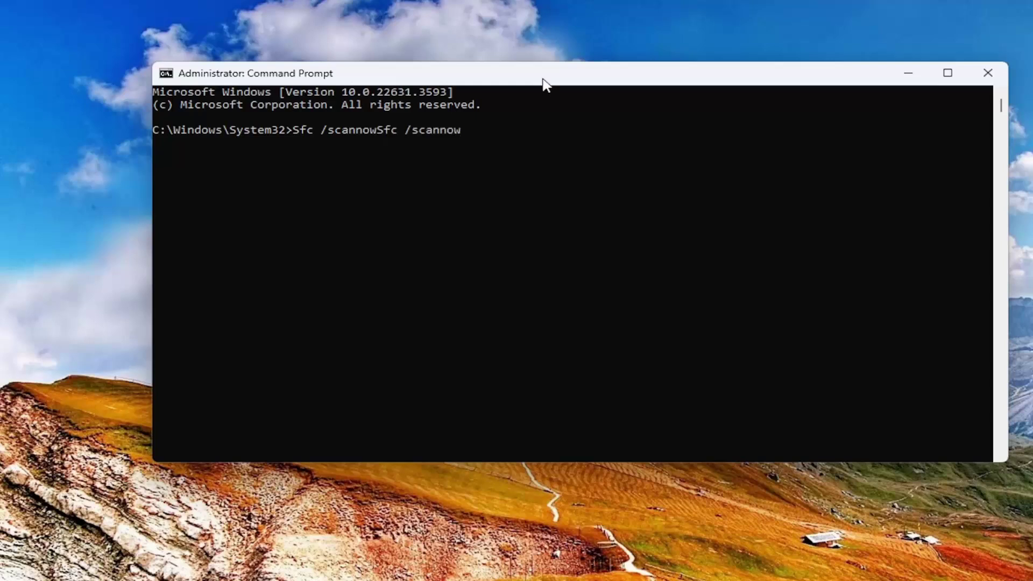
key("ctrl+z")
left_click_drag(558, 129, 337, 131)
key("BackSpace")
key("BackSpace")
key("BackSpace")
key("BackSpace")
key("BackSpace")
key("BackSpace")
key("BackSpace")
key("BackSpace")
key("BackSpace")
key("BackSpace")
key("BackSpace")
key("BackSpace")
key("BackSpace")
key("BackSpace")
key("BackSpace")
key("BackSpace")
key("BackSpace")
key("BackSpace")
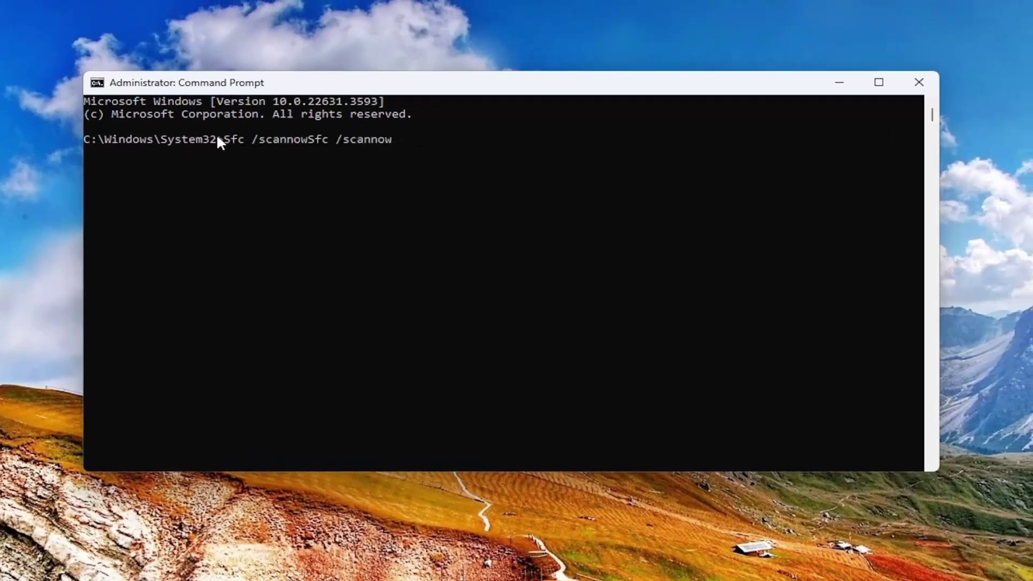
key("BackSpace")
key("BackSpace")
key("BackSpace")
key("BackSpace")
key("BackSpace")
key("BackSpace")
key("BackSpace")
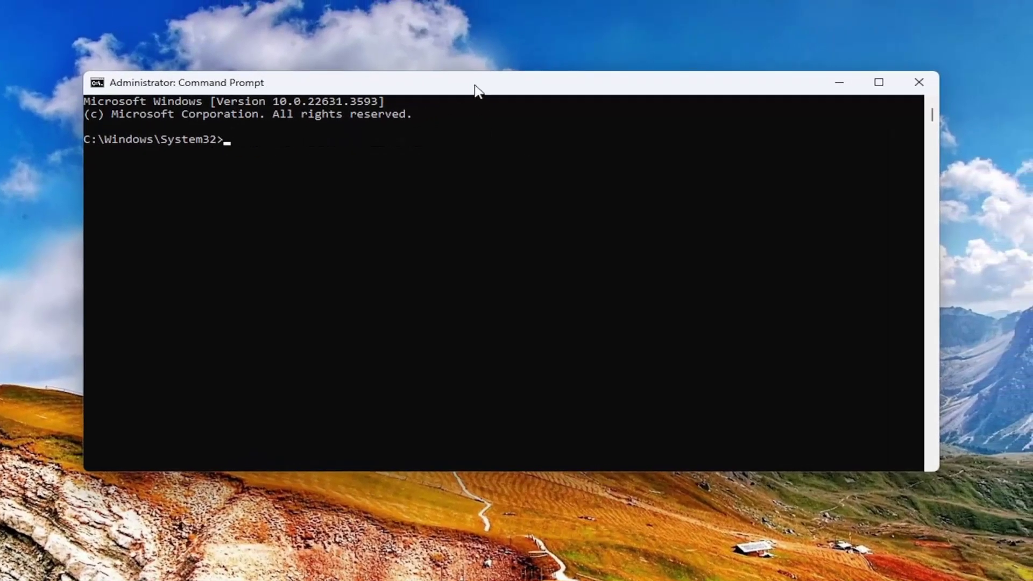
Step: Paste and run the command "Sfc /scannow" in the elevated Command Prompt
right_click(475, 88)
mouse_move(549, 207)
left_click(649, 241)
key("Return")
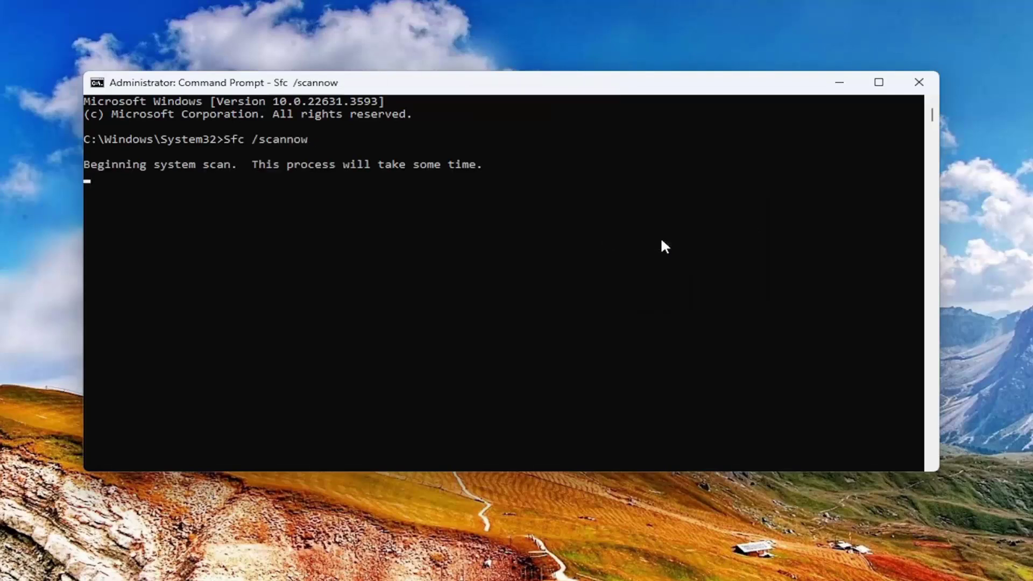
left_click_drag(478, 91, 465, 115)
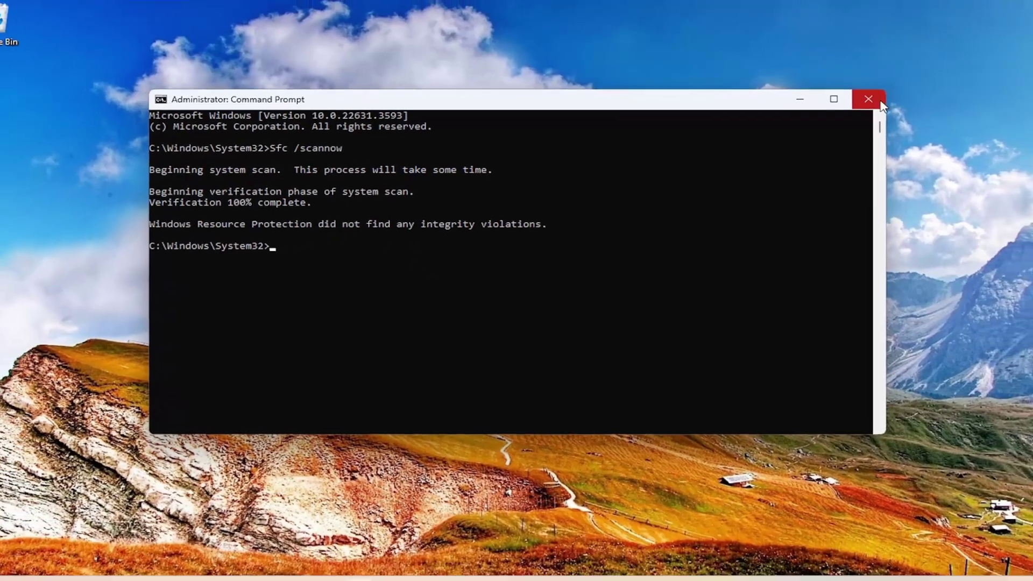
Step: Close the Command Prompt and restart the computer to finish the system file repair
left_click(886, 102)
key("super+x")
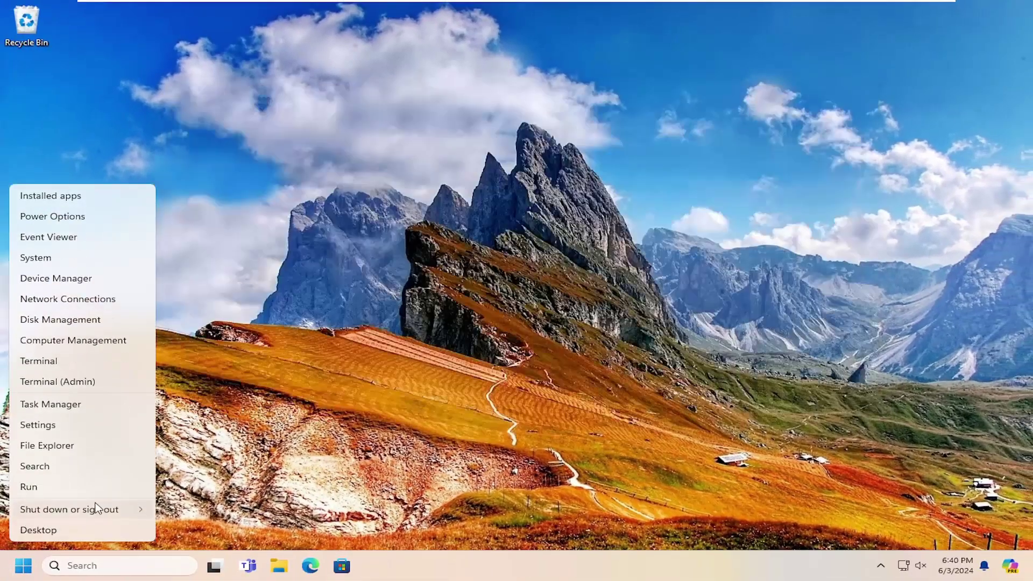
mouse_move(141, 509)
left_click(180, 505)
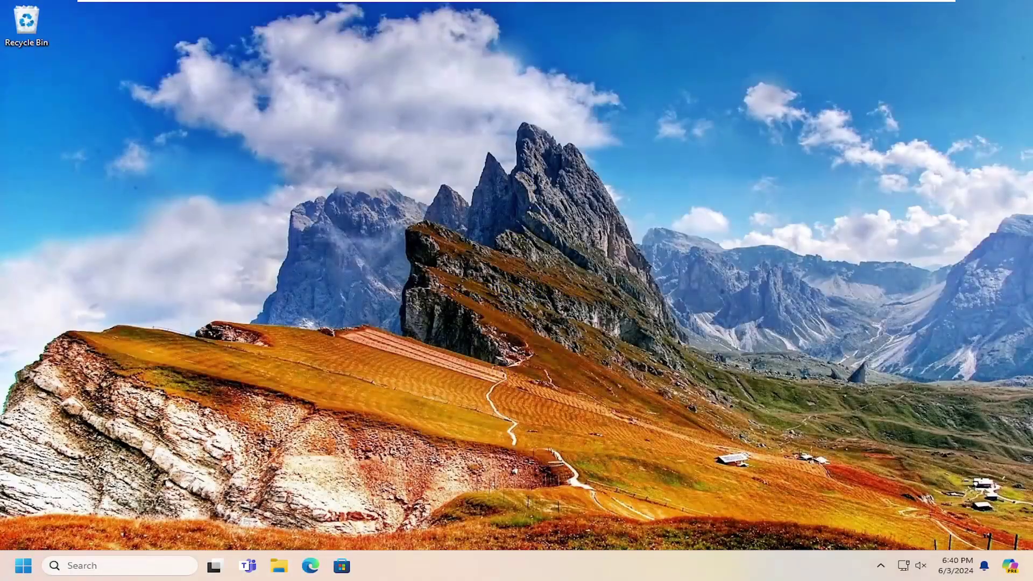
Step: Search for services and open the Services console
left_click(14, 572)
type("services")
key("Escape")
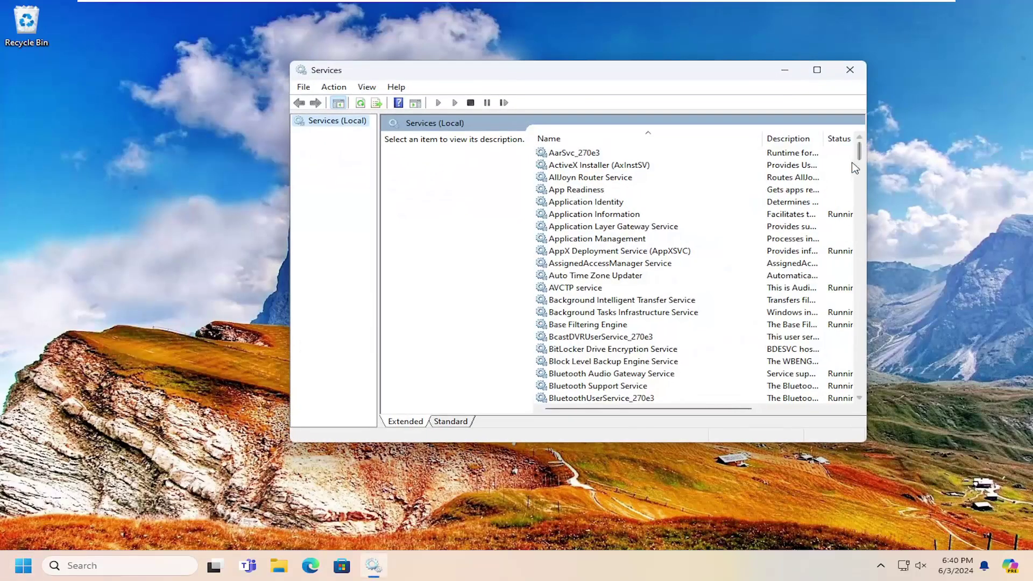
Step: Check the startup type and status in the Windows Defender Firewall service's properties, then close the dialog and the Services console
left_click_drag(862, 155, 656, 317)
scroll(655, 318, "down", 2)
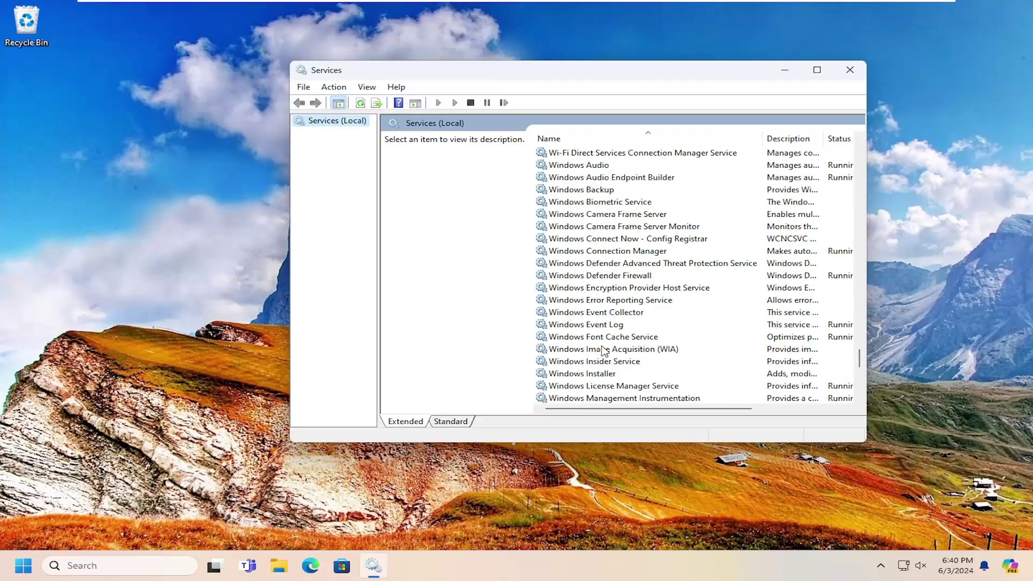
scroll(604, 351, "down", 3)
scroll(608, 347, "up", 14)
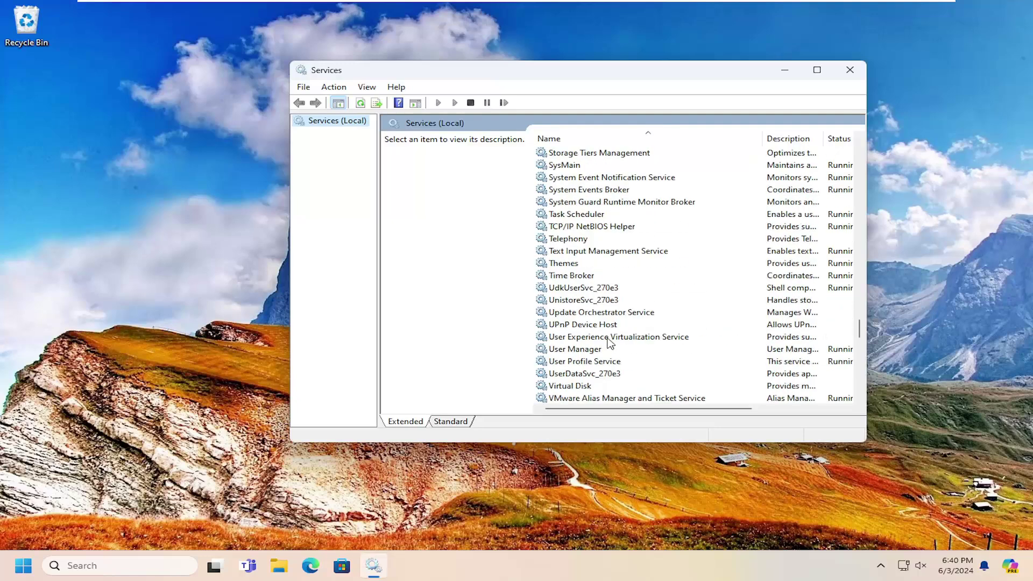
scroll(610, 342, "down", 7)
scroll(606, 319, "down", 2)
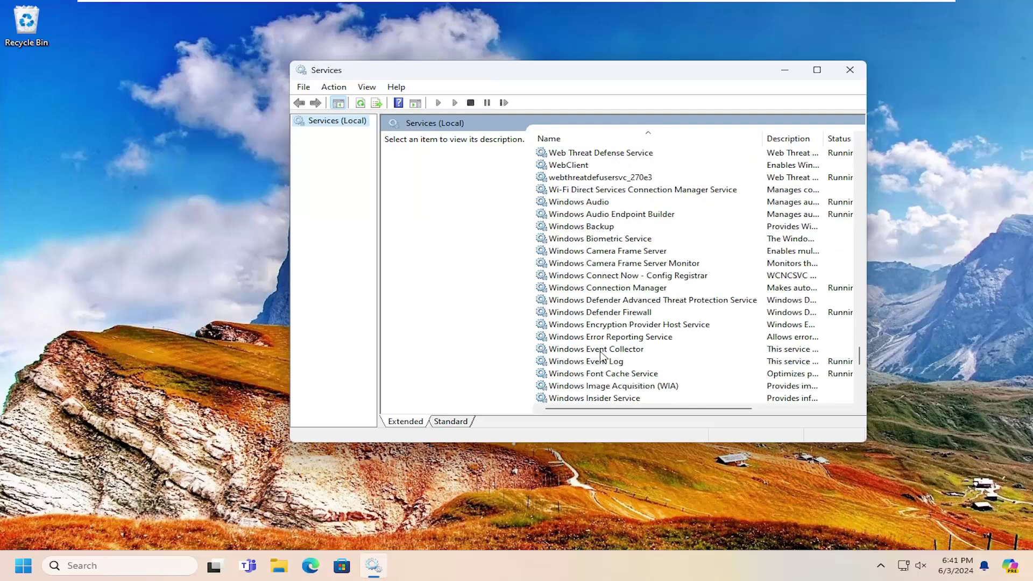
double_click(603, 313)
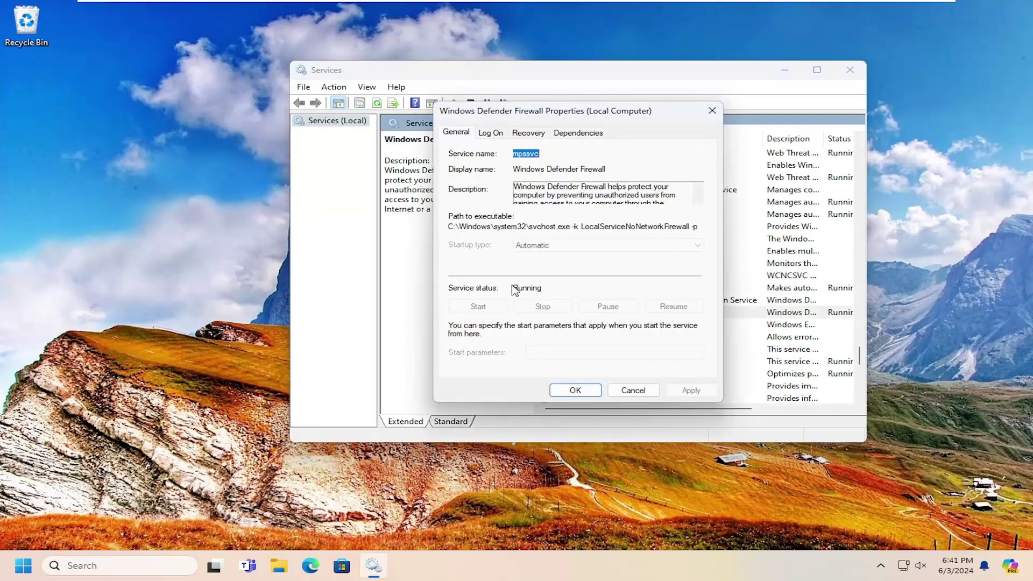
left_click(594, 395)
left_click(850, 70)
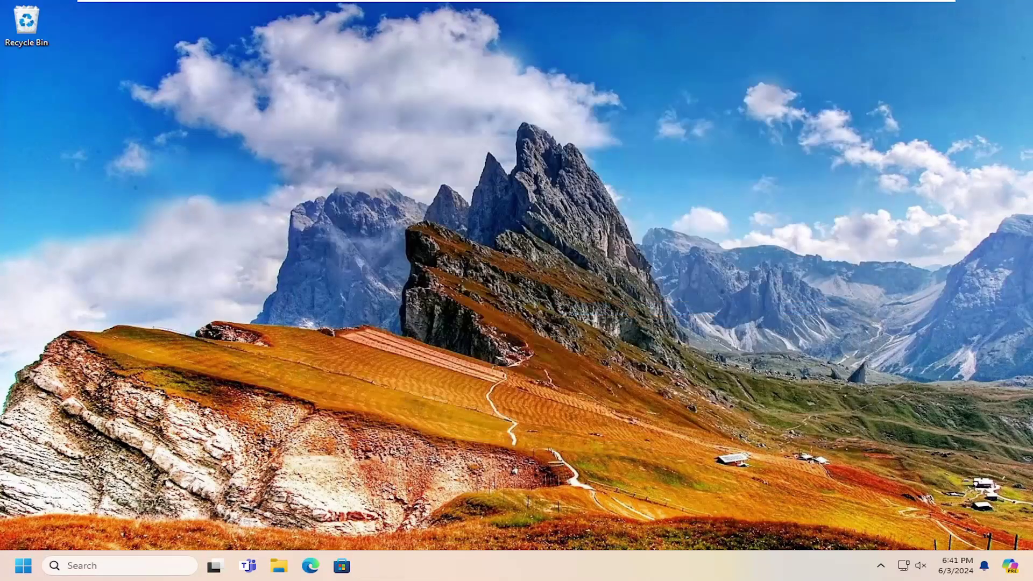